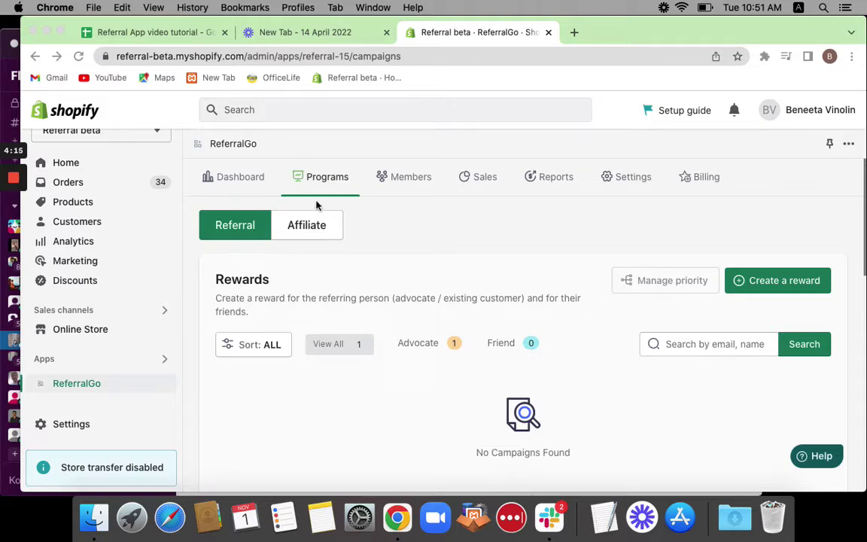
# - Scroll down to the Referral Rewards section, which shows no campaigns found
pyautogui.scroll(-1, 263, 211)
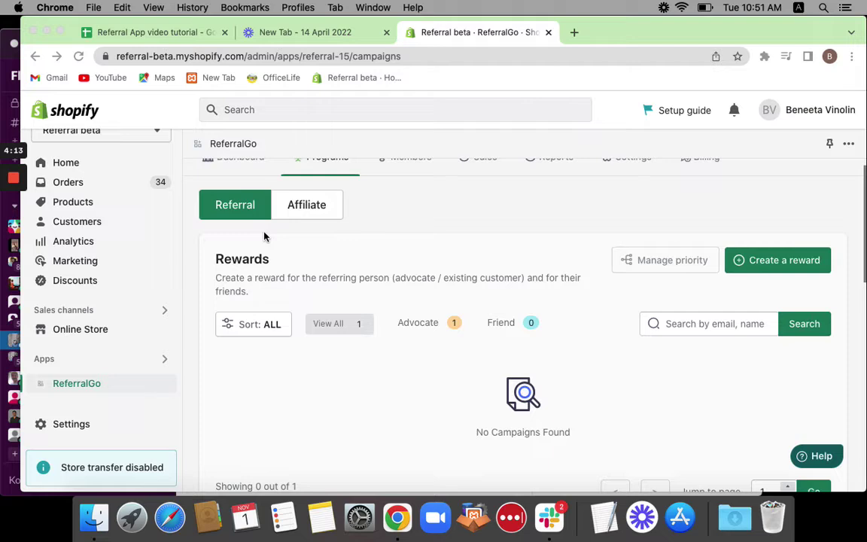
# - Start a new reward from the Referral Rewards list to get the Advocate-or-Friend recipient choice
pyautogui.click(248, 217)
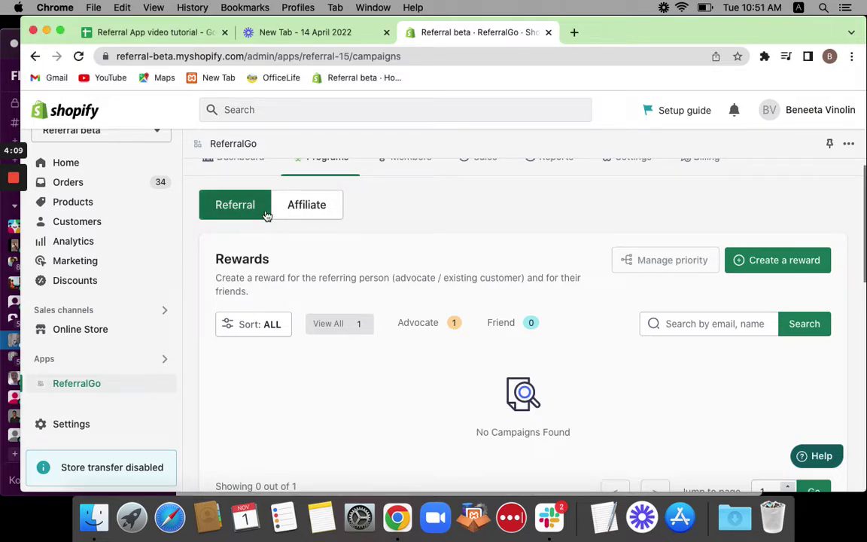
pyautogui.scroll(-1, 663, 282)
pyautogui.scroll(-2, 662, 282)
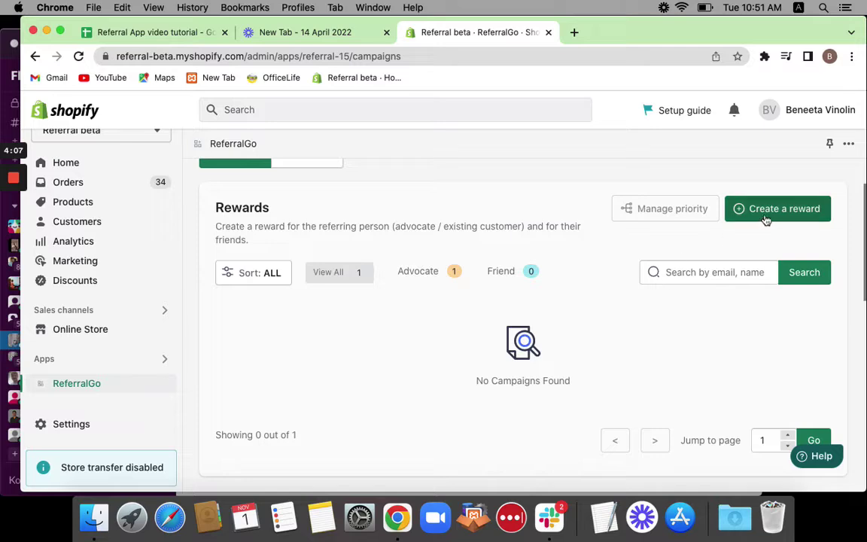
pyautogui.click(765, 218)
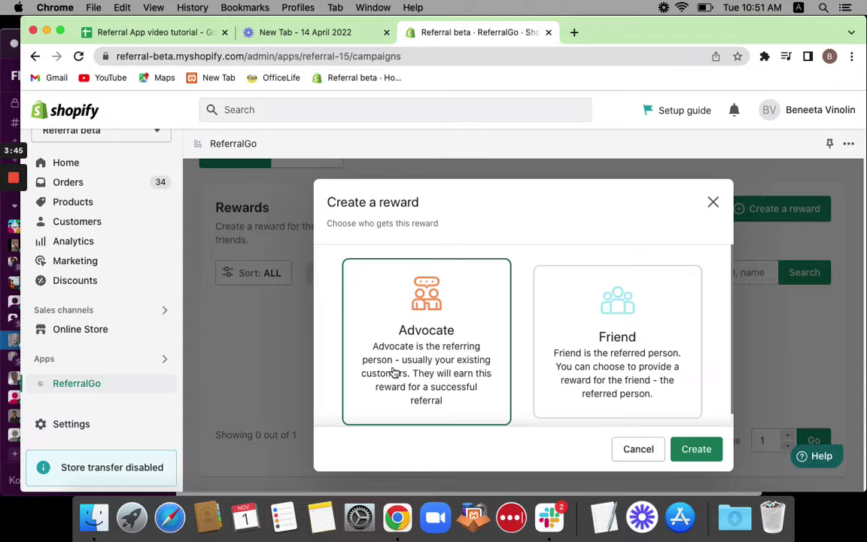
# - Create an Advocate reward and give it the title 'Advocate Reward'
pyautogui.click(713, 455)
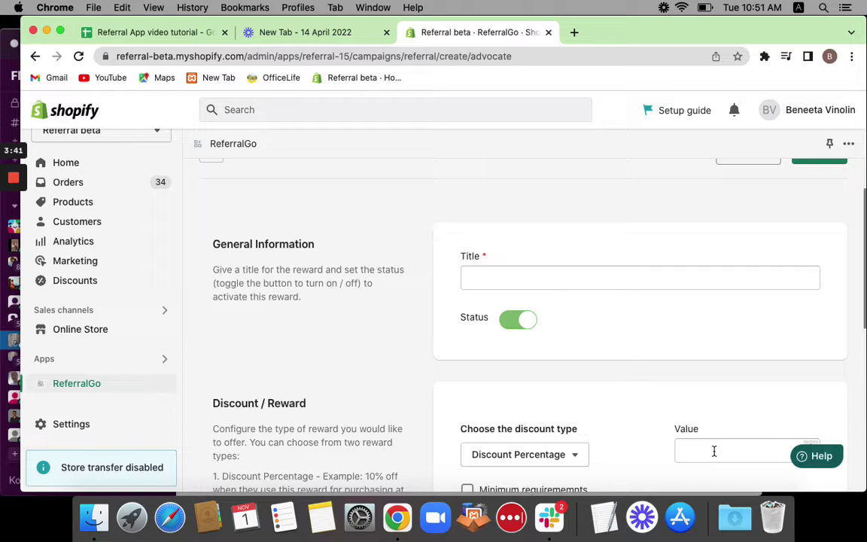
pyautogui.scroll(2, 625, 383)
pyautogui.scroll(-4, 626, 384)
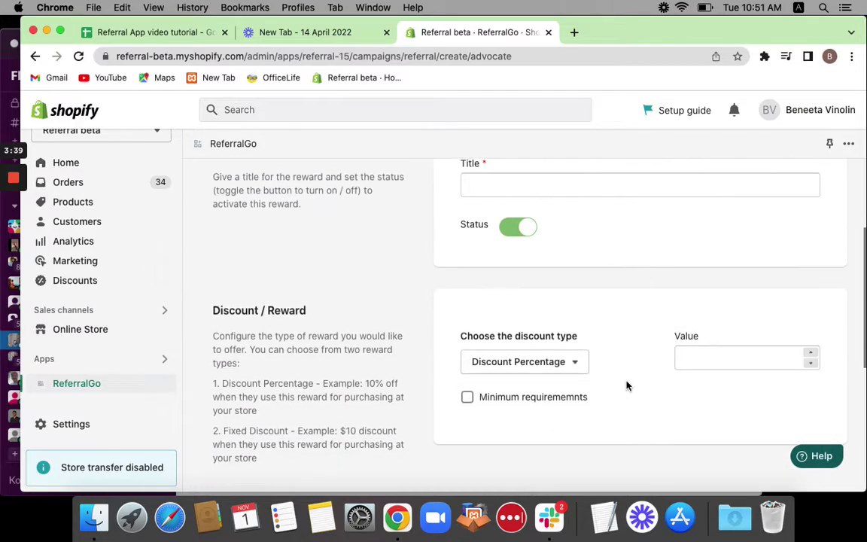
pyautogui.scroll(3, 625, 385)
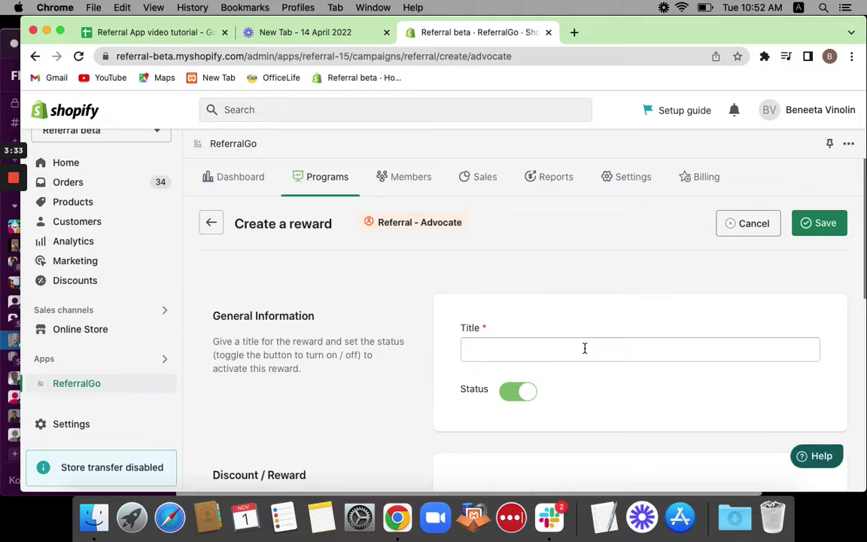
pyautogui.scroll(-2, 584, 349)
pyautogui.click(567, 293)
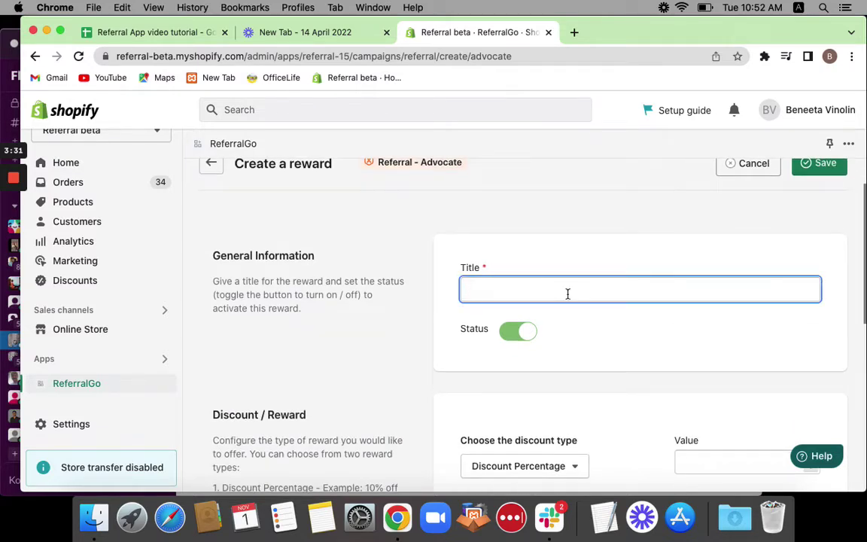
pyautogui.write('Advocate Reward')
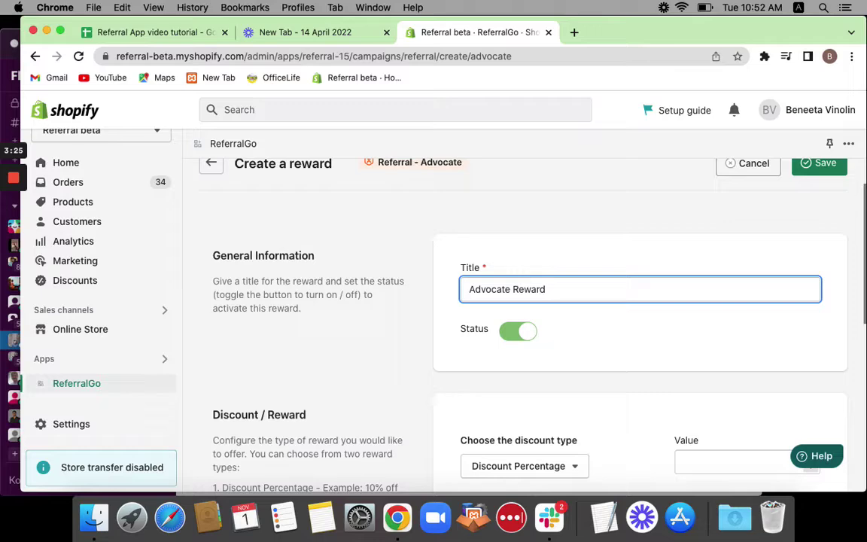
pyautogui.scroll(-5, 555, 313)
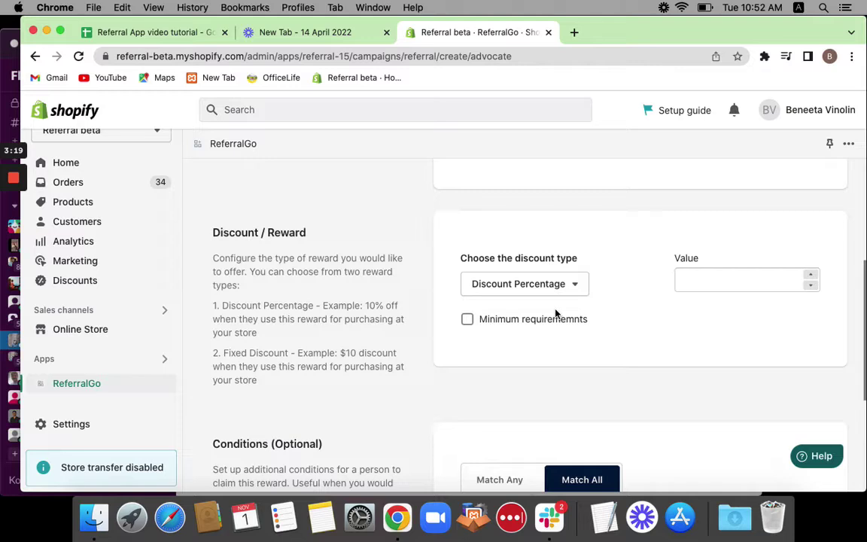
# - Set the Advocate Reward's discount type to Fixed Discount with value 10, leaving Conditions on Match All
pyautogui.click(555, 285)
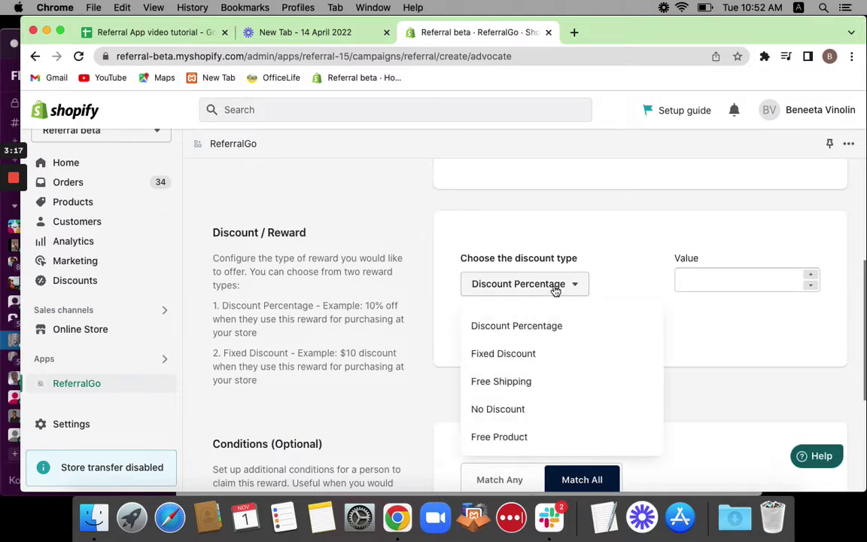
pyautogui.click(551, 356)
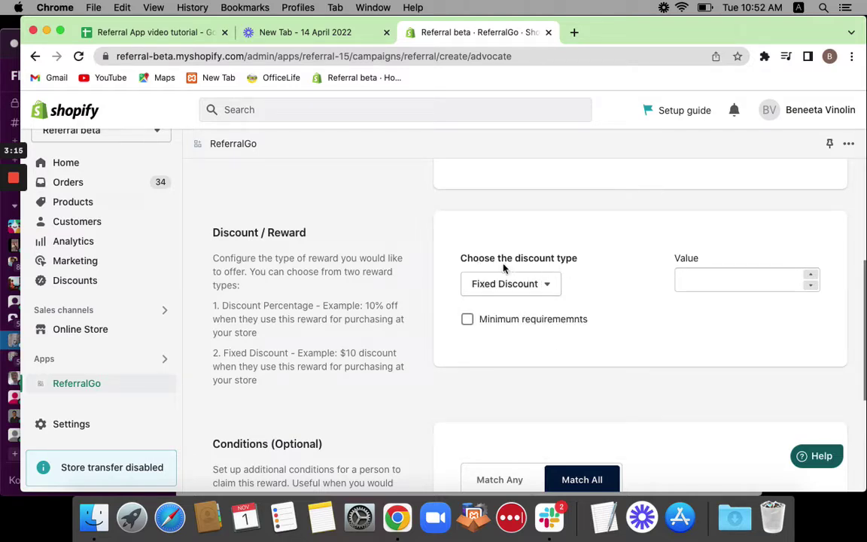
pyautogui.click(700, 277)
pyautogui.write('1')
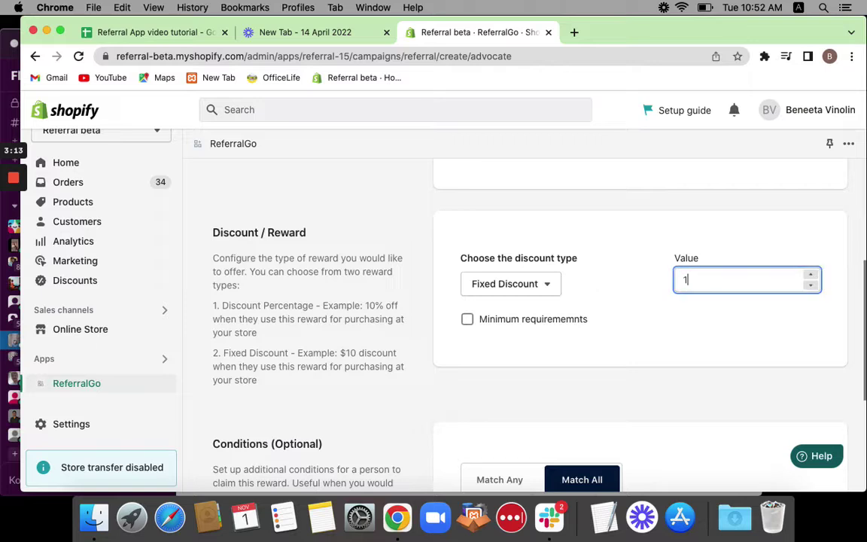
pyautogui.write('0')
pyautogui.click(646, 335)
pyautogui.scroll(-1, 648, 335)
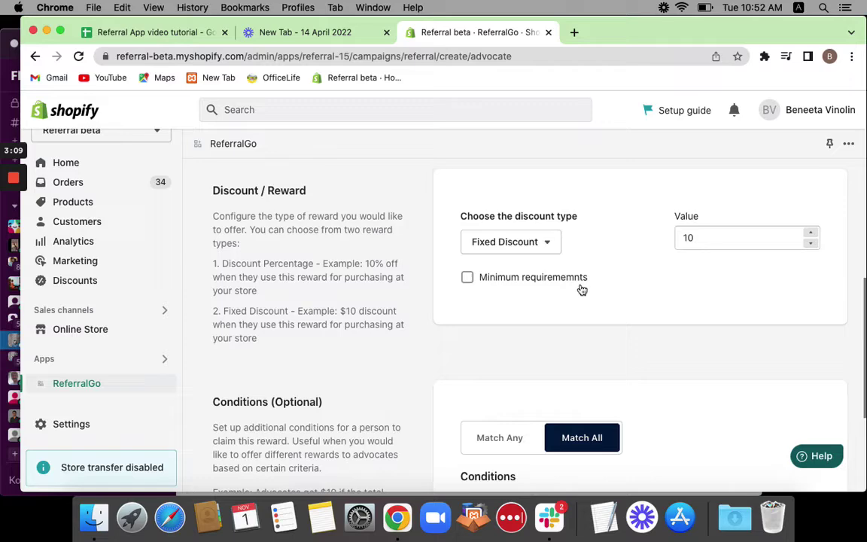
pyautogui.scroll(3, 580, 288)
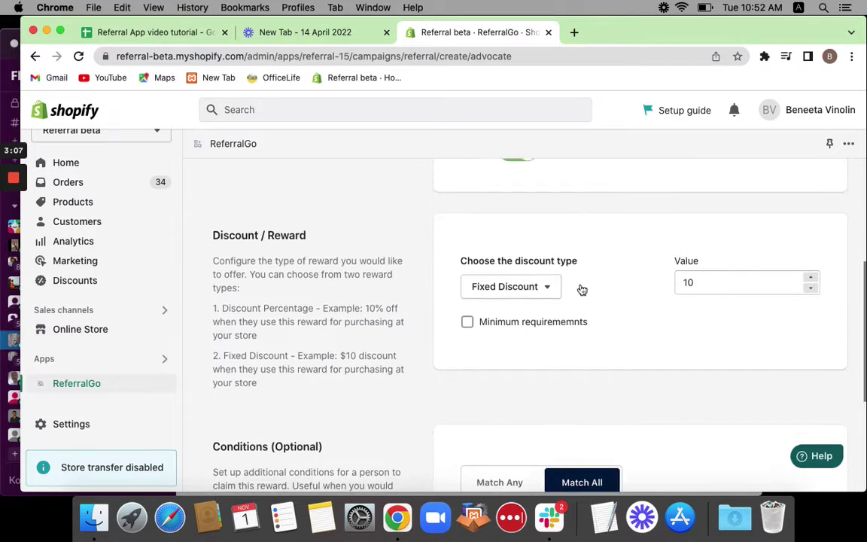
pyautogui.scroll(-2, 568, 329)
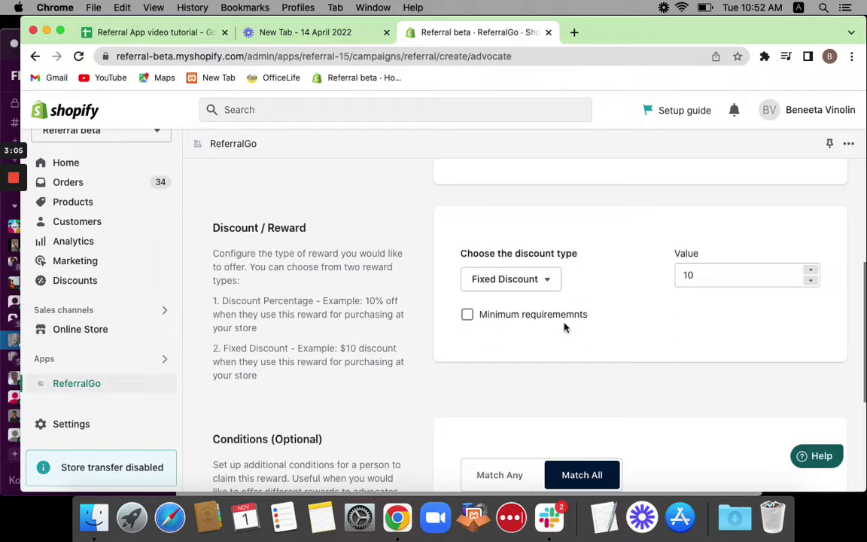
pyautogui.scroll(-2, 564, 327)
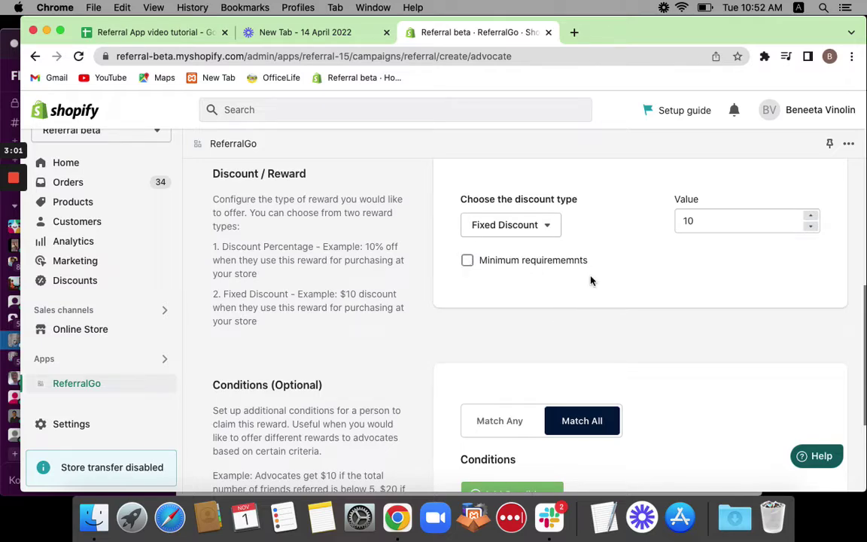
pyautogui.scroll(-3, 606, 329)
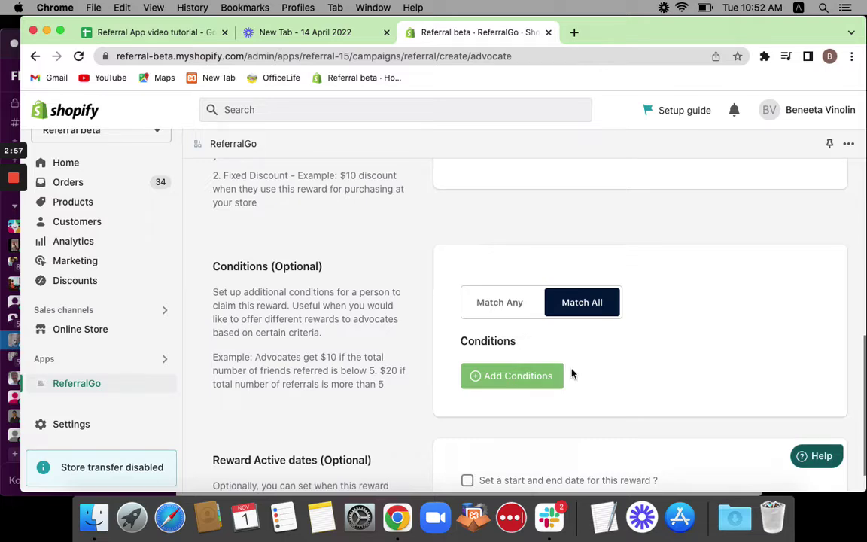
pyautogui.click(519, 377)
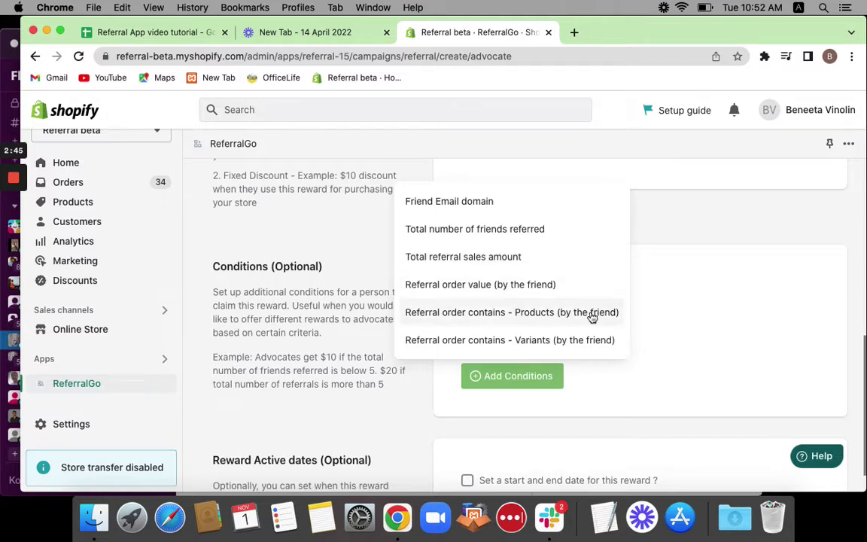
pyautogui.click(704, 377)
pyautogui.scroll(-1, 704, 379)
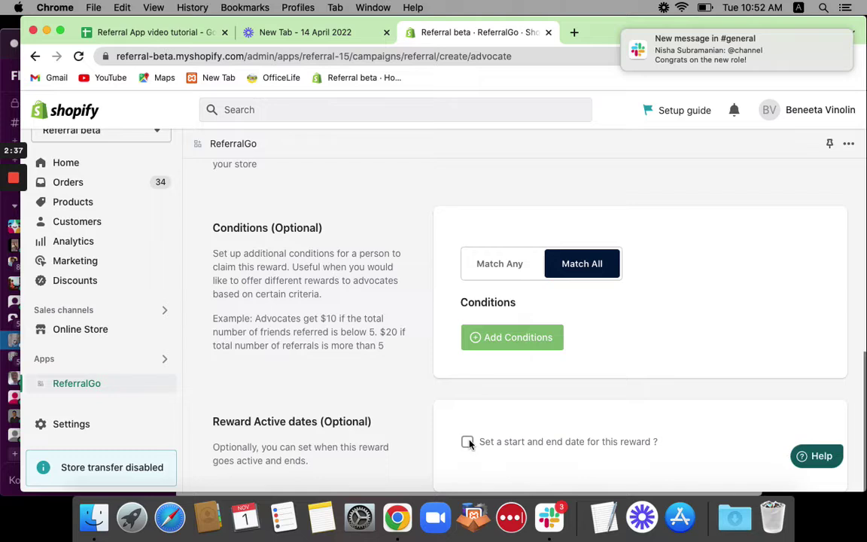
pyautogui.click(467, 442)
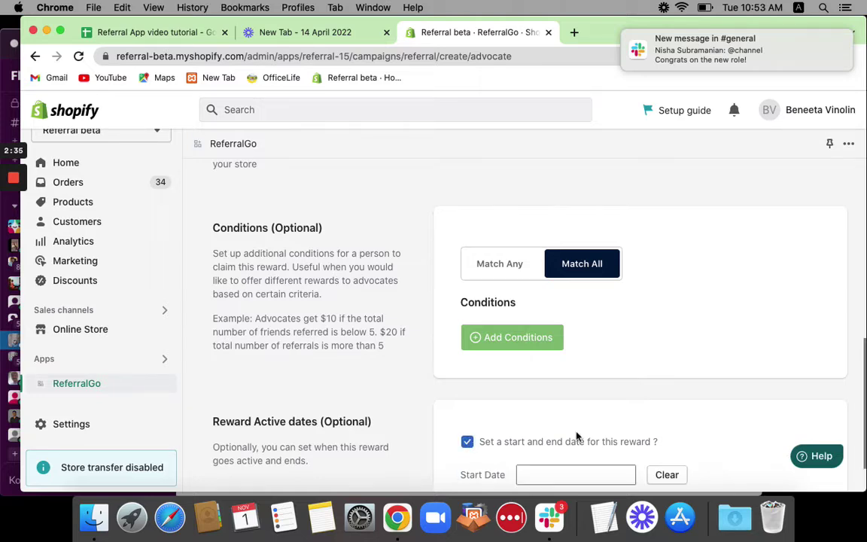
pyautogui.scroll(-2, 579, 436)
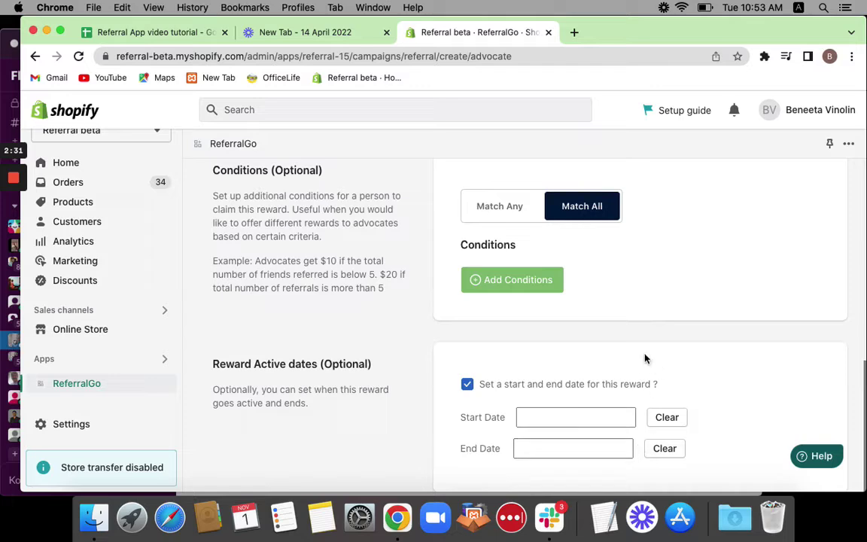
pyautogui.click(468, 384)
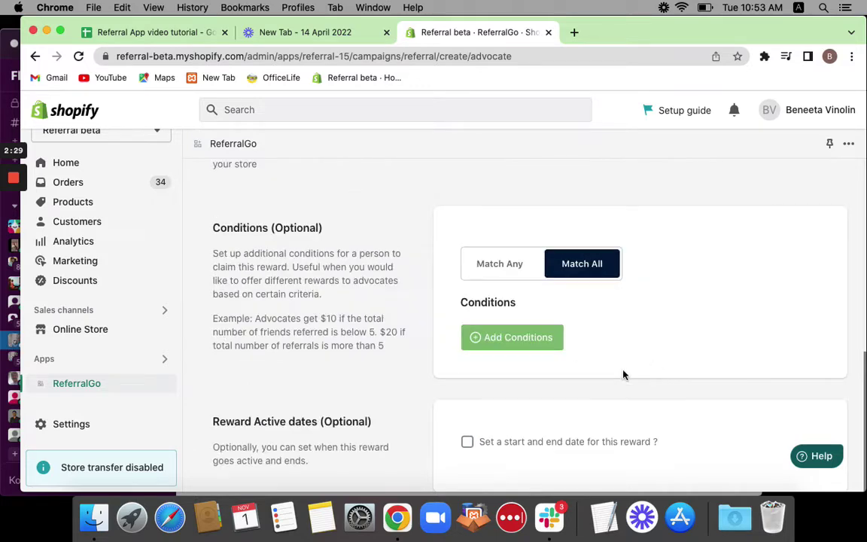
pyautogui.scroll(3, 623, 374)
pyautogui.scroll(2, 623, 373)
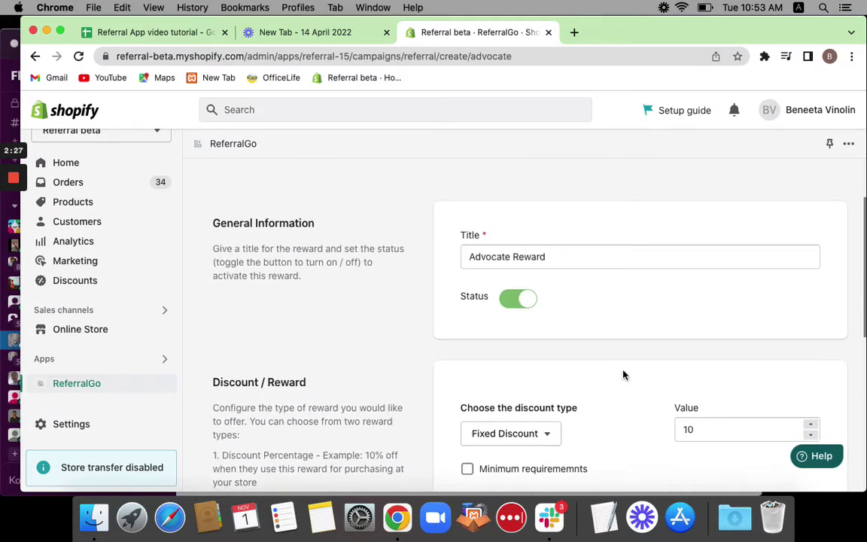
pyautogui.scroll(2, 702, 332)
pyautogui.scroll(-5, 704, 334)
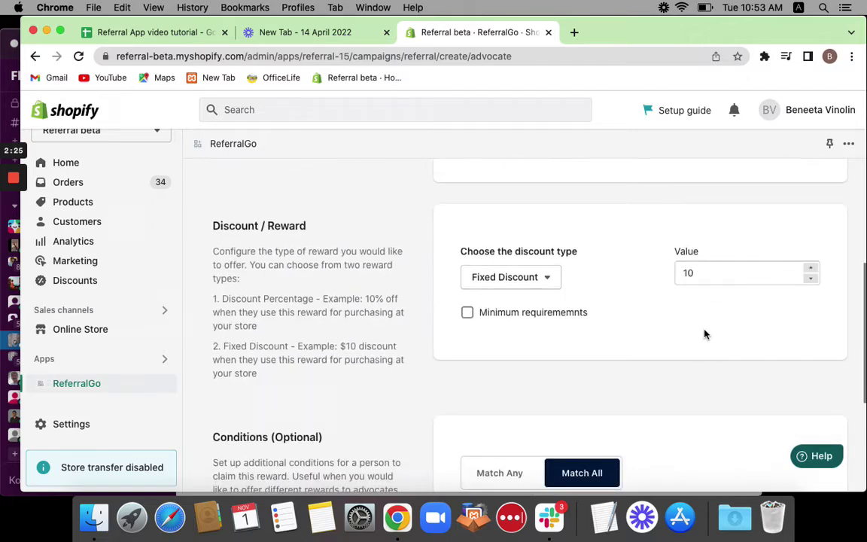
pyautogui.scroll(-3, 705, 334)
pyautogui.scroll(6, 704, 334)
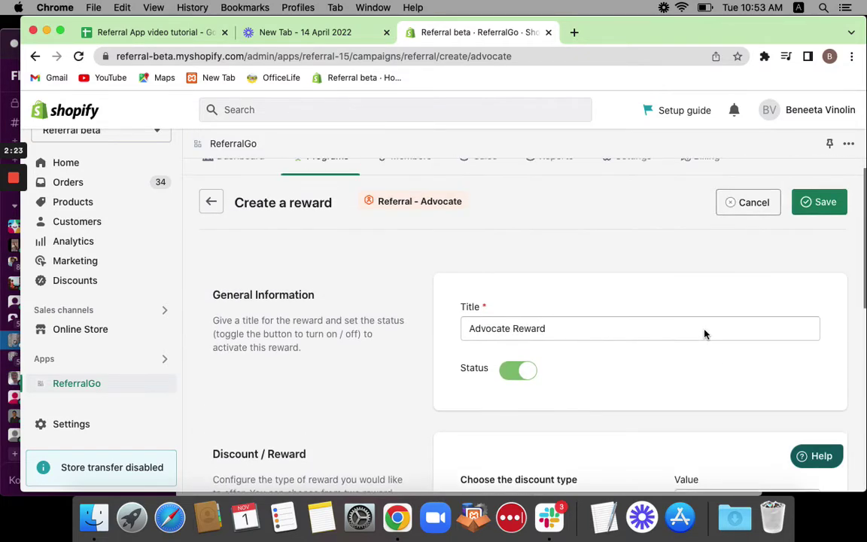
pyautogui.scroll(1, 704, 334)
# - Save the Advocate Reward
pyautogui.click(814, 226)
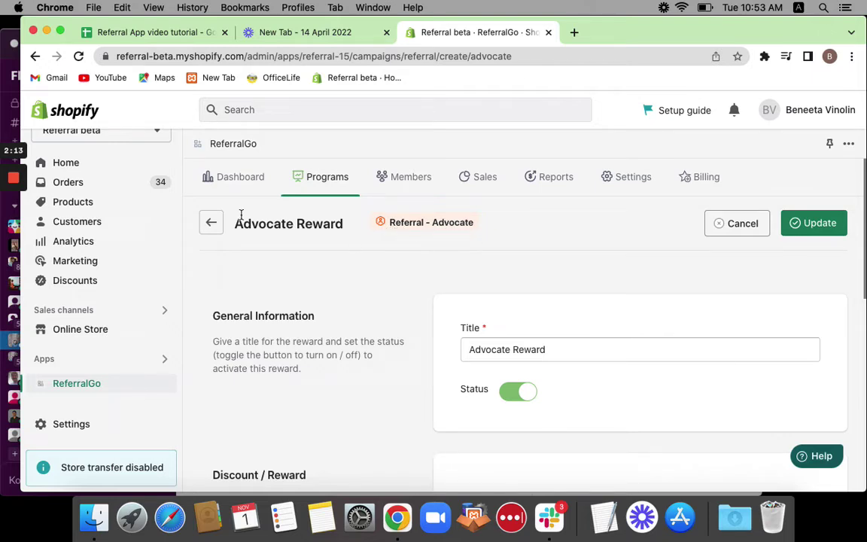
# - Go back to the Rewards list and start a new reward for the Friend recipient
pyautogui.click(213, 223)
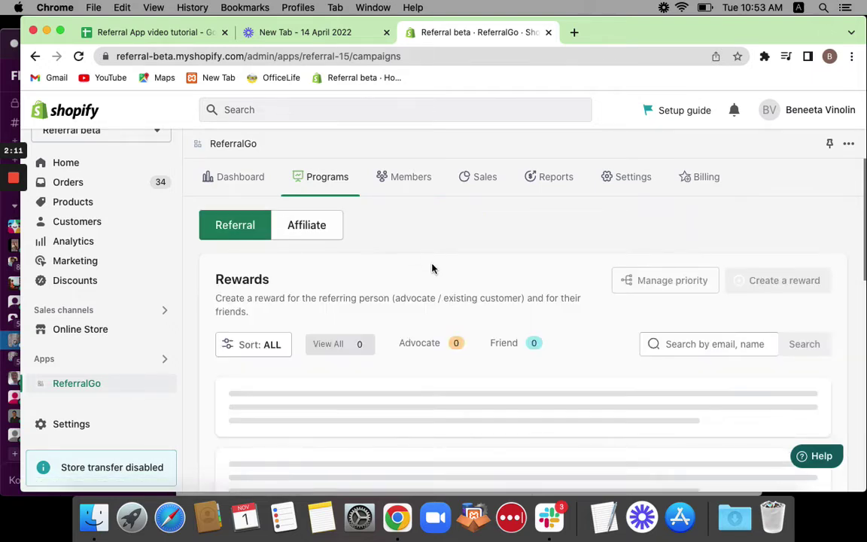
pyautogui.scroll(-3, 432, 268)
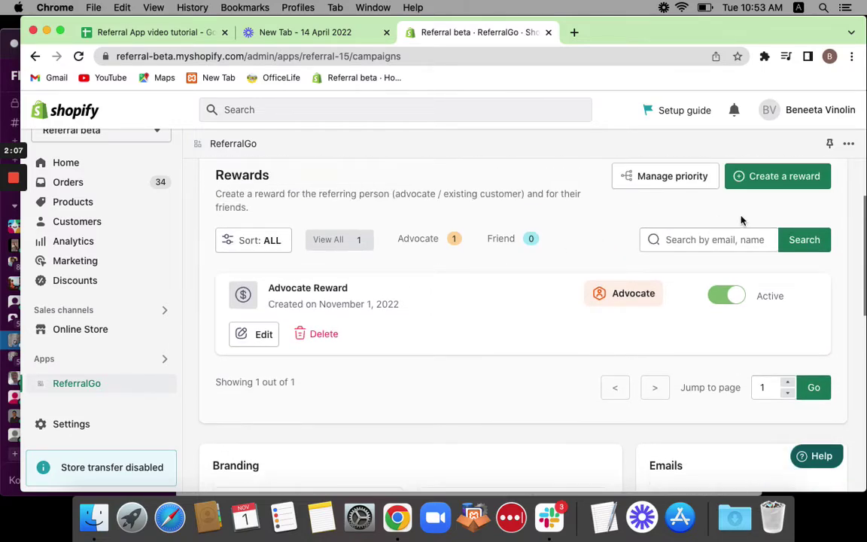
pyautogui.click(755, 186)
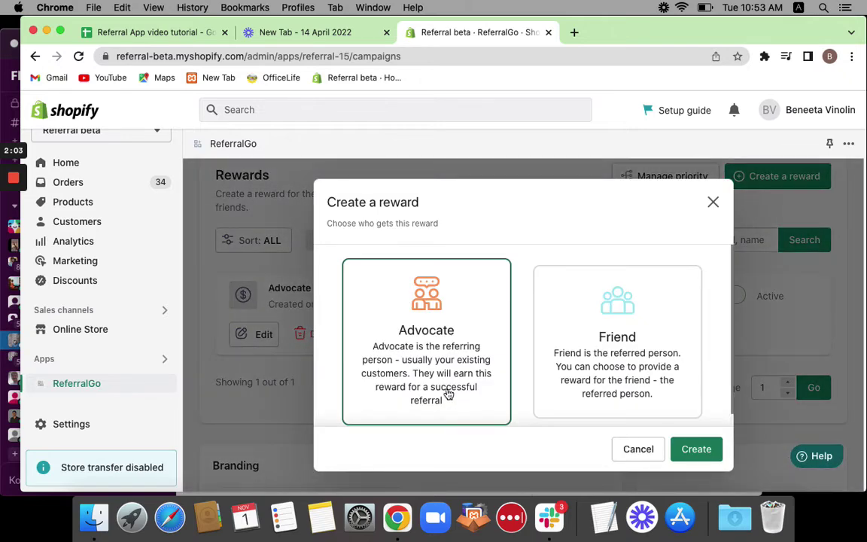
pyautogui.click(608, 366)
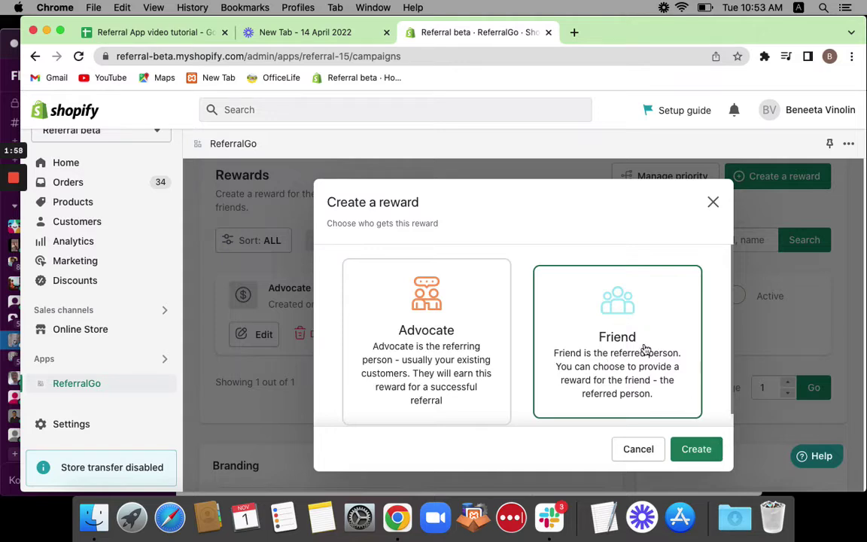
# - Create the Friend reward and give it the title 'Friend Reward'
pyautogui.click(709, 452)
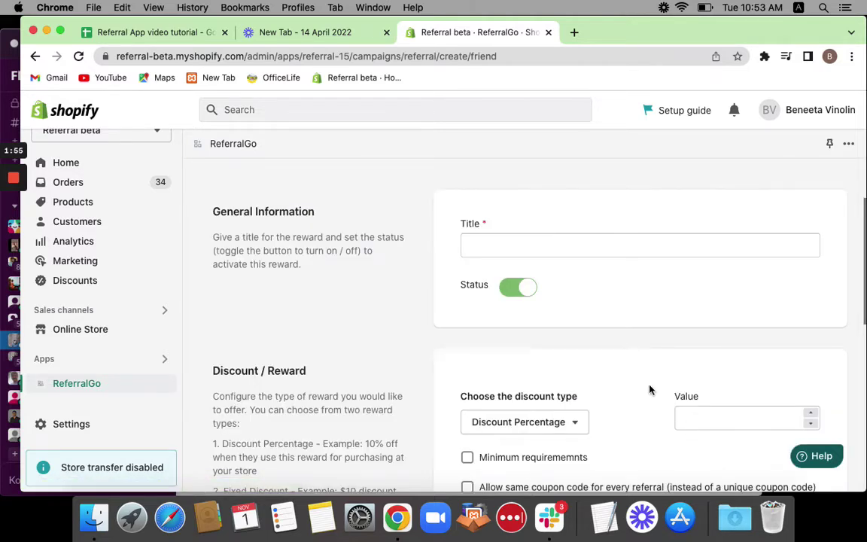
pyautogui.click(542, 243)
pyautogui.write('F')
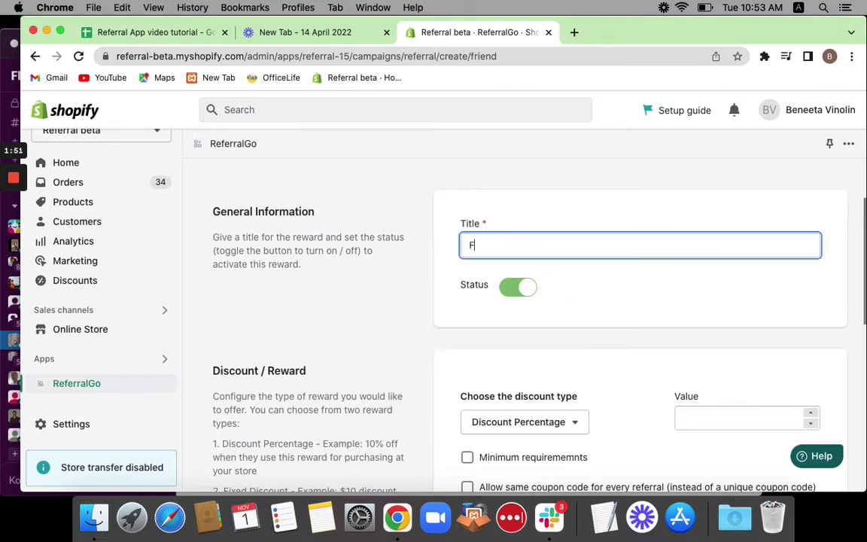
pyautogui.write('riend Reward')
pyautogui.scroll(-3, 590, 311)
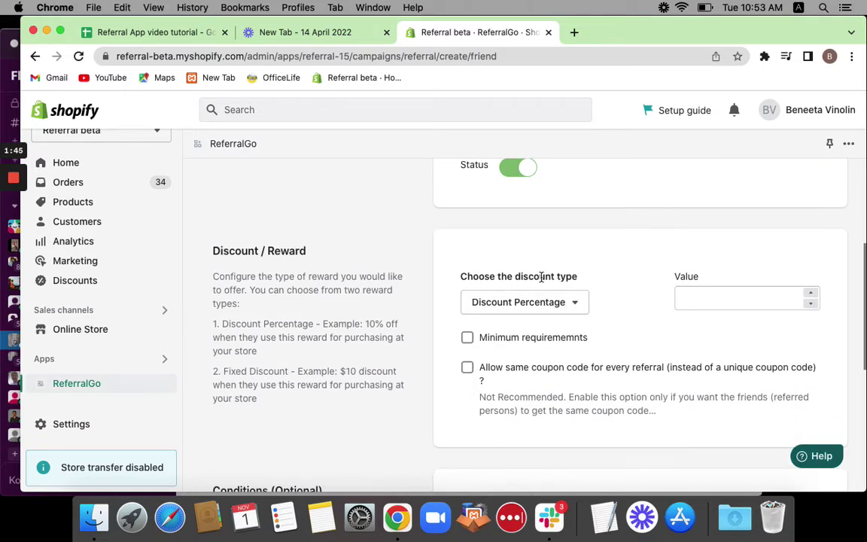
# - Give the Friend Reward a Fixed Discount with value 10
pyautogui.click(572, 305)
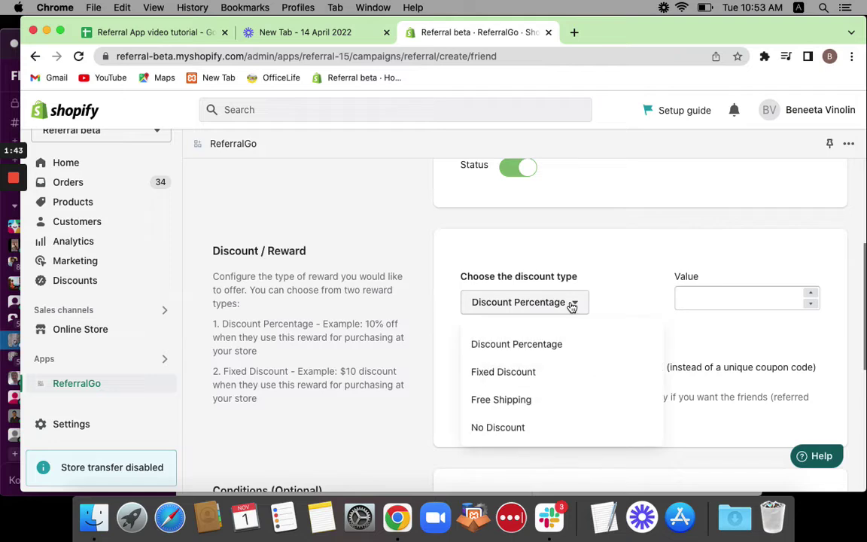
pyautogui.click(554, 372)
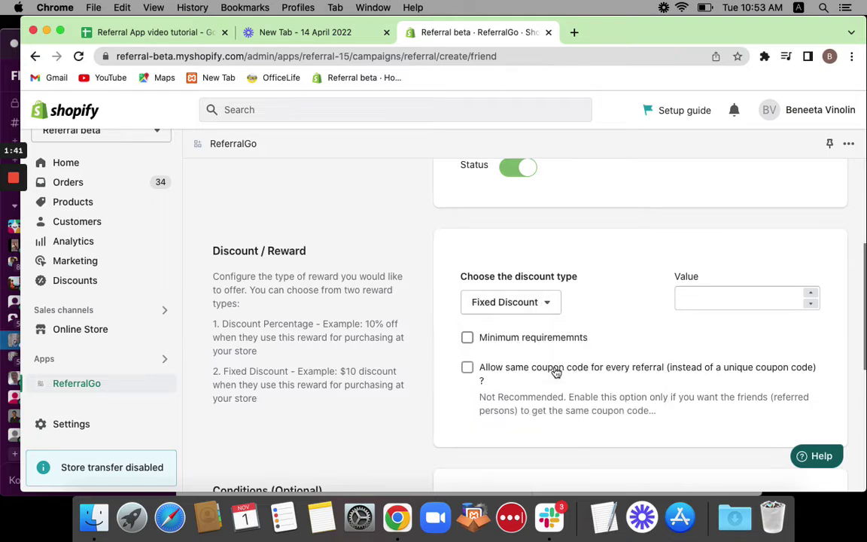
pyautogui.click(741, 289)
pyautogui.write('10')
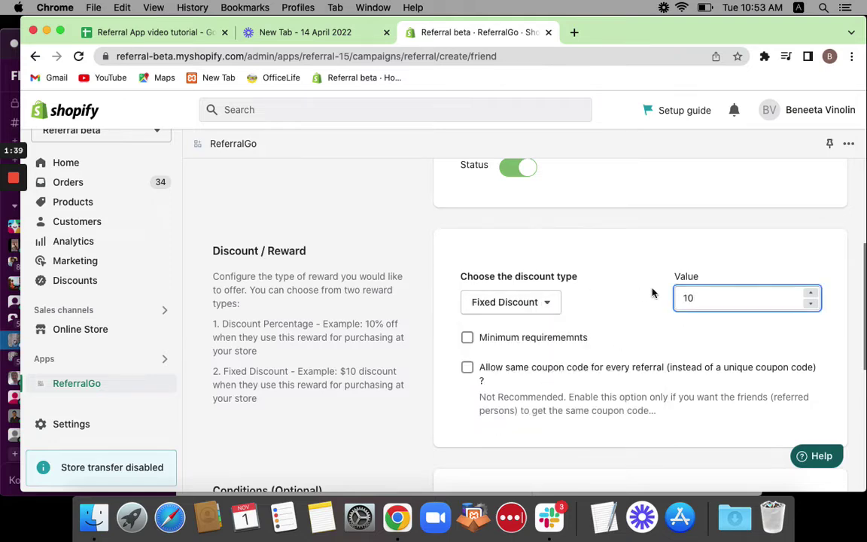
pyautogui.click(632, 300)
pyautogui.scroll(-3, 630, 298)
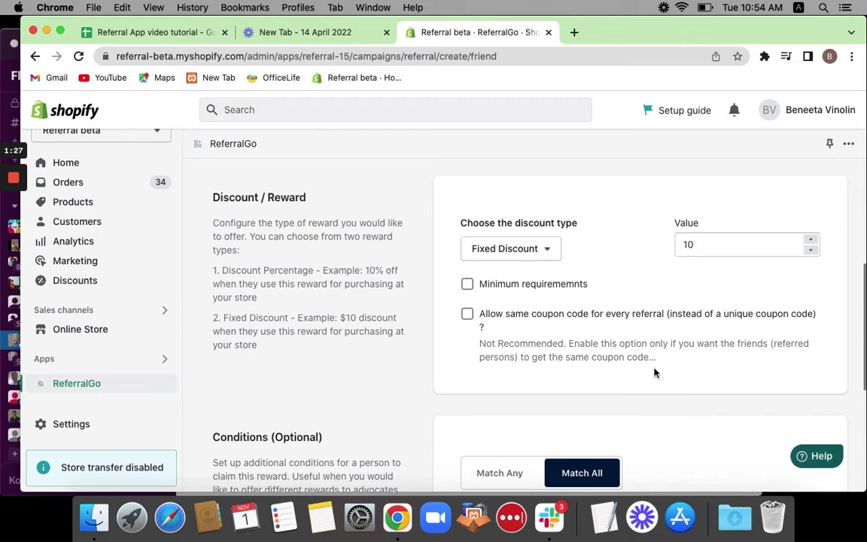
pyautogui.scroll(-5, 653, 372)
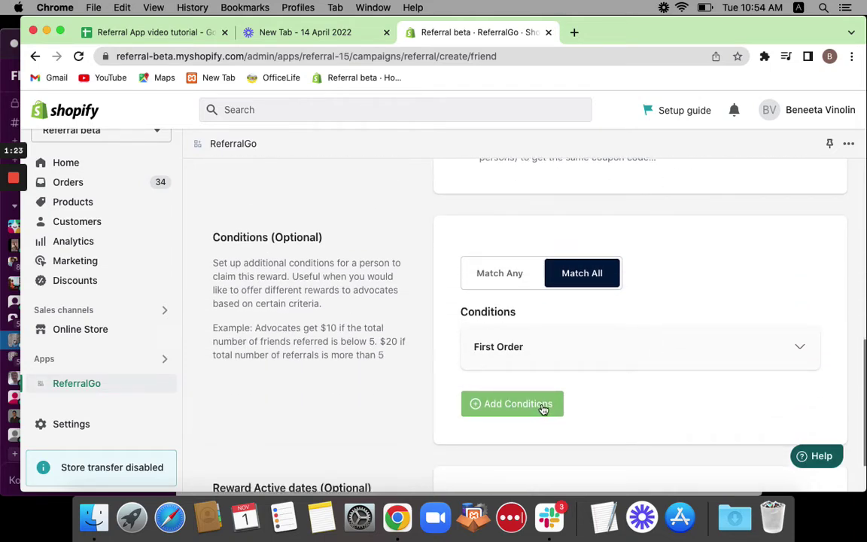
pyautogui.click(542, 407)
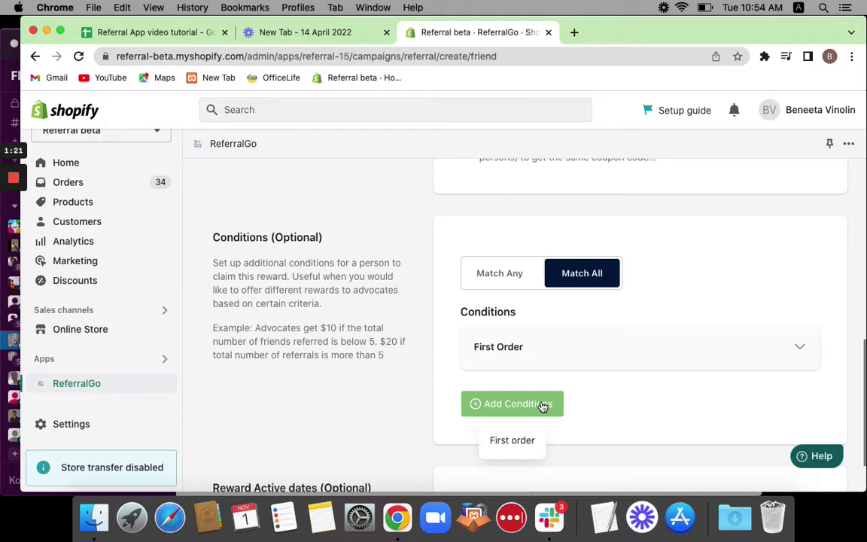
pyautogui.click(611, 322)
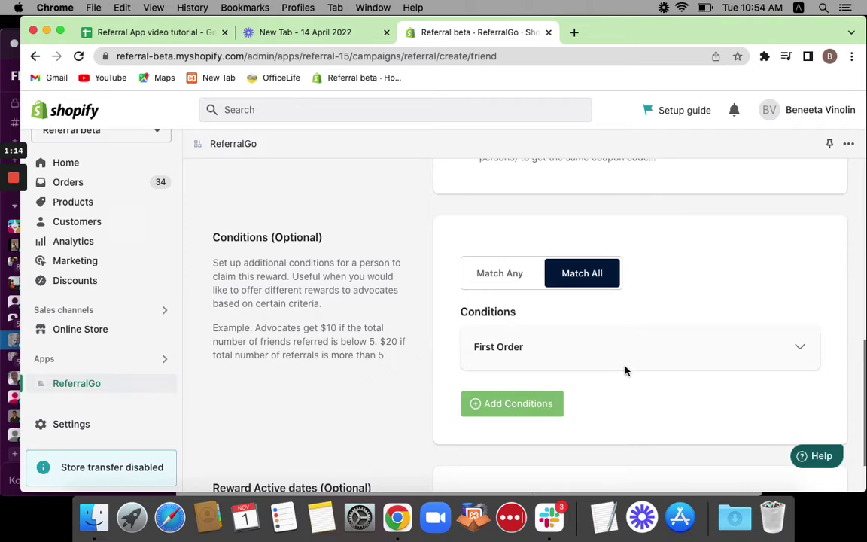
pyautogui.scroll(10, 594, 300)
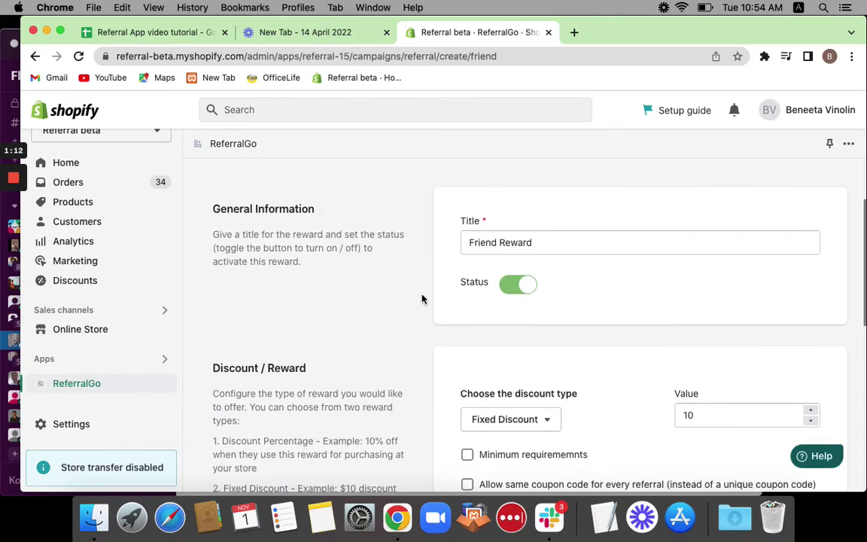
pyautogui.scroll(2, 422, 298)
pyautogui.scroll(-5, 429, 240)
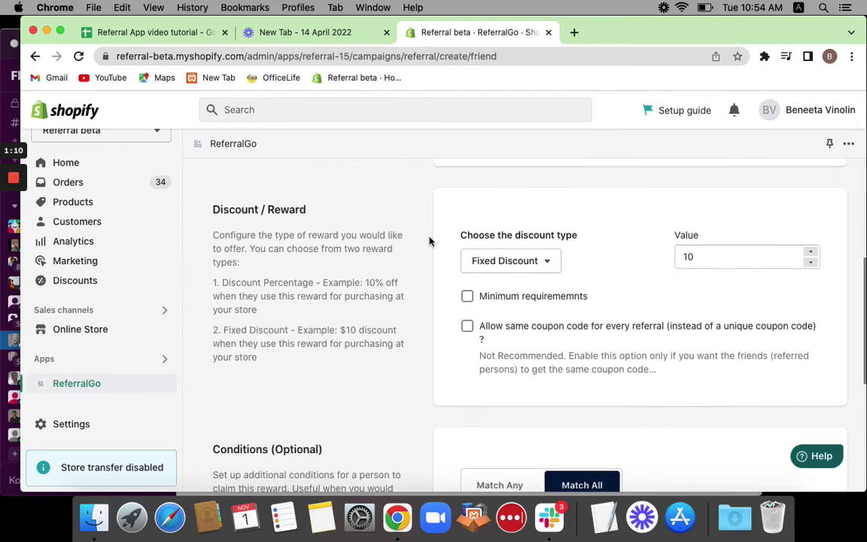
pyautogui.scroll(-4, 429, 240)
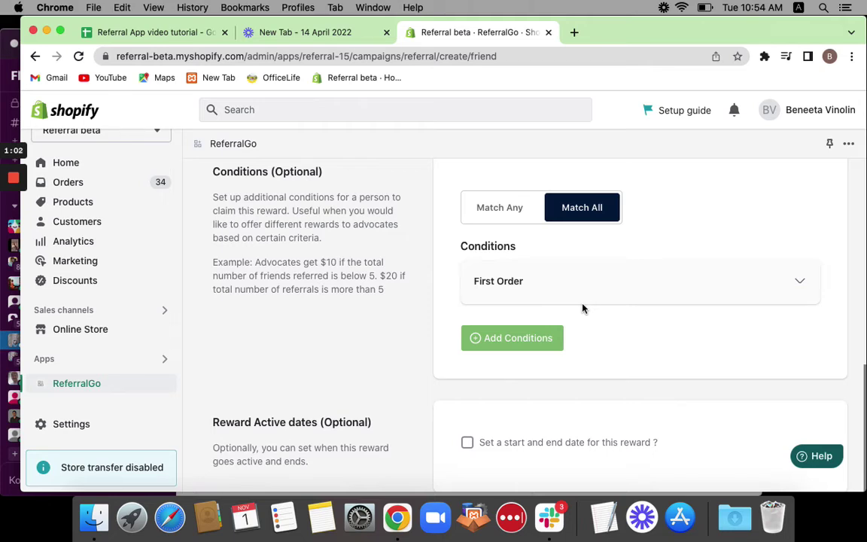
pyautogui.scroll(10, 537, 294)
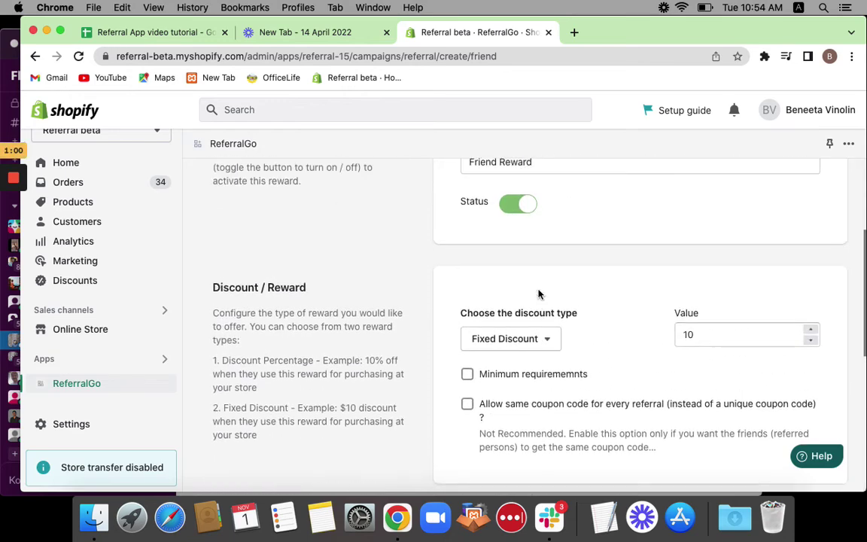
pyautogui.scroll(3, 537, 294)
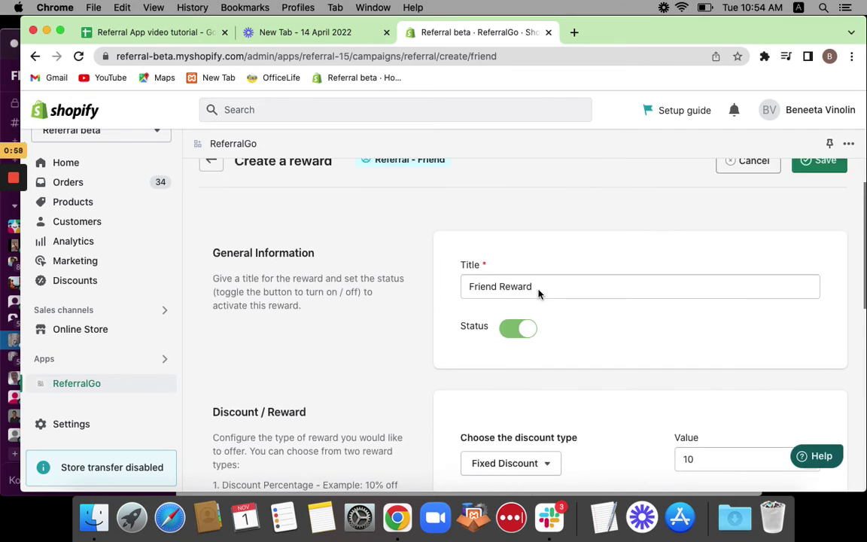
pyautogui.scroll(-15, 537, 294)
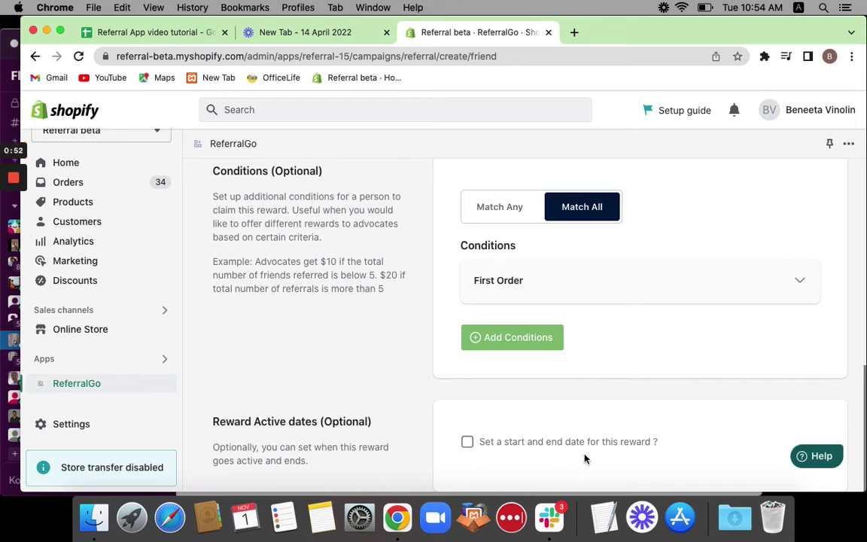
pyautogui.scroll(2, 568, 365)
pyautogui.scroll(-2, 569, 365)
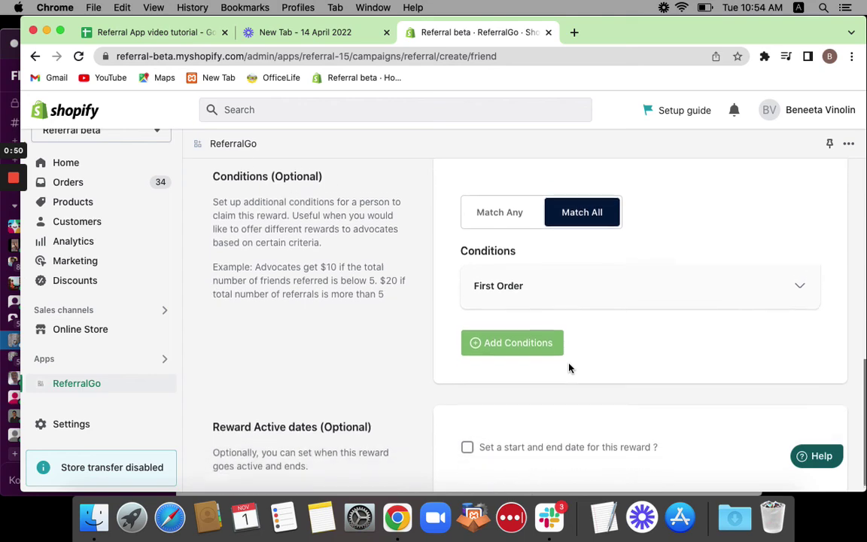
pyautogui.scroll(-1, 569, 367)
pyautogui.scroll(10, 677, 348)
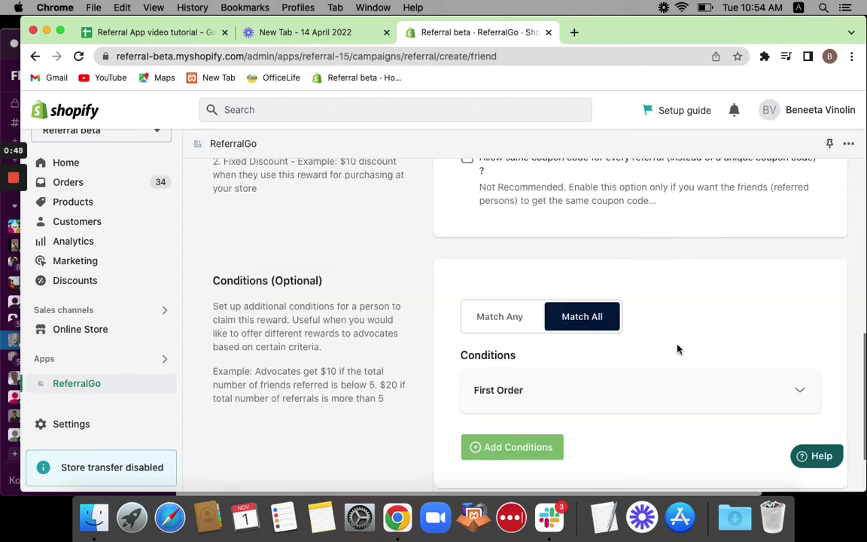
pyautogui.scroll(5, 677, 348)
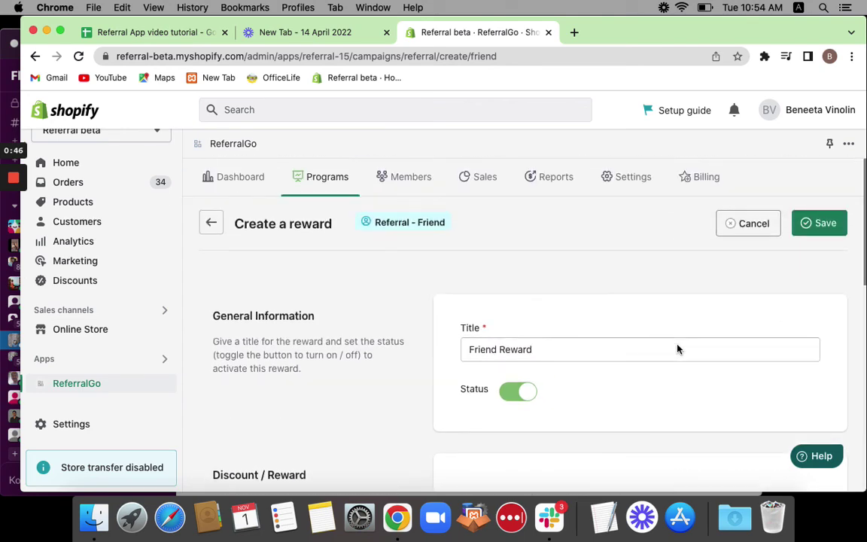
# - Save the Friend Reward and return to the Programs rewards list
pyautogui.click(817, 228)
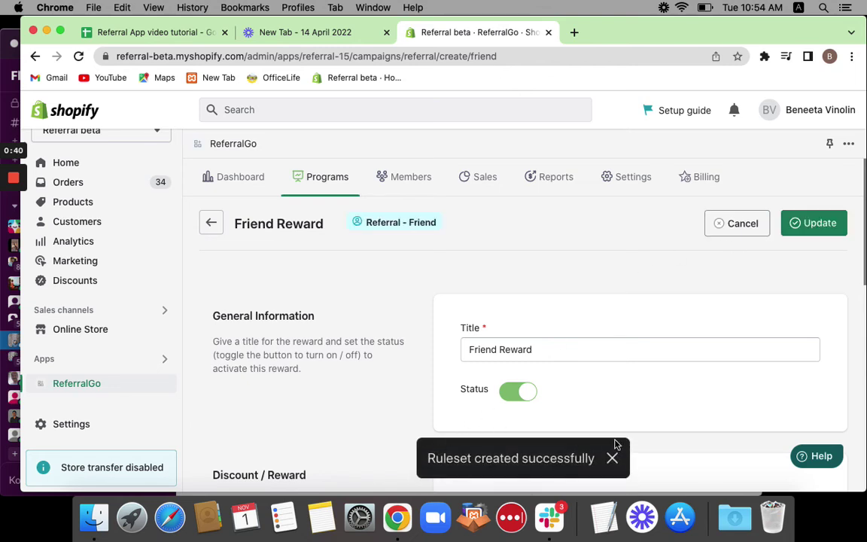
pyautogui.click(325, 179)
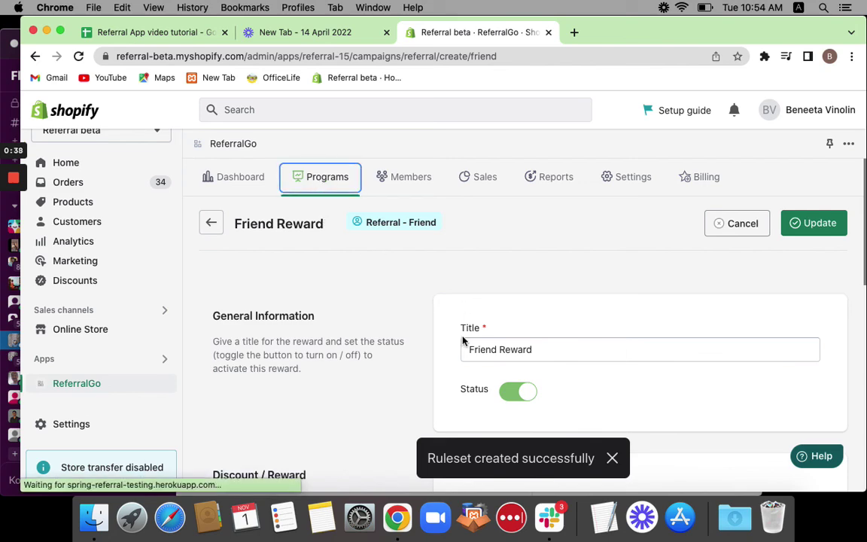
pyautogui.scroll(-3, 470, 353)
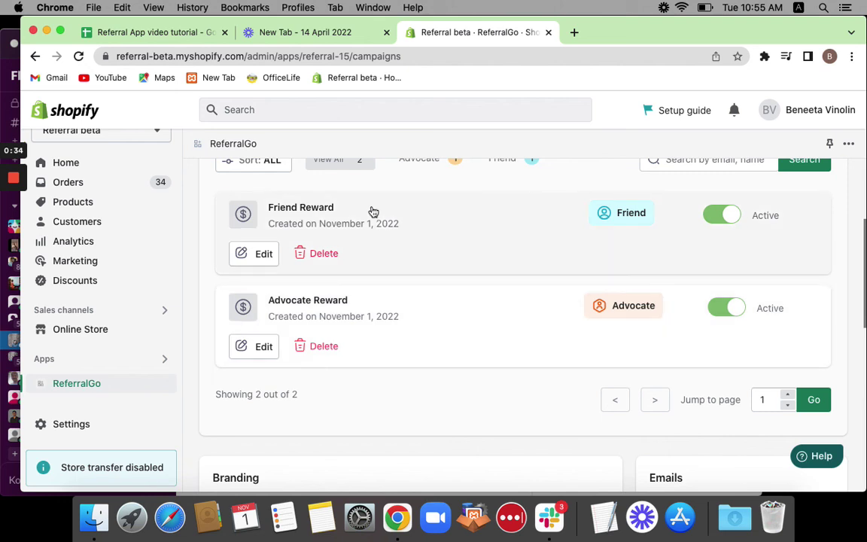
pyautogui.scroll(-1, 425, 289)
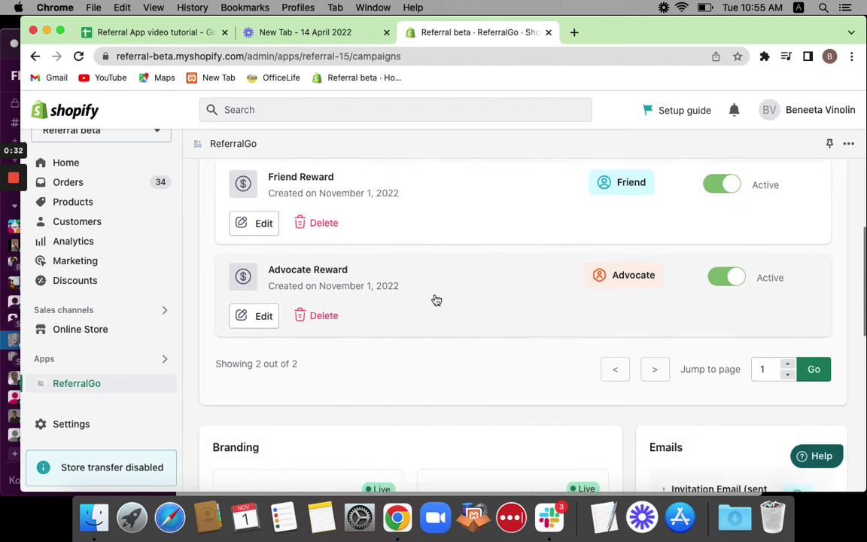
pyautogui.scroll(2, 436, 300)
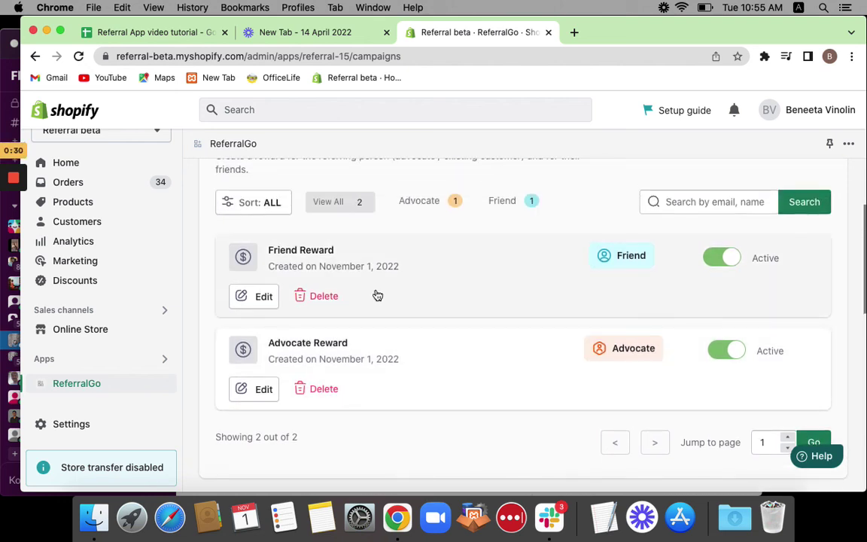